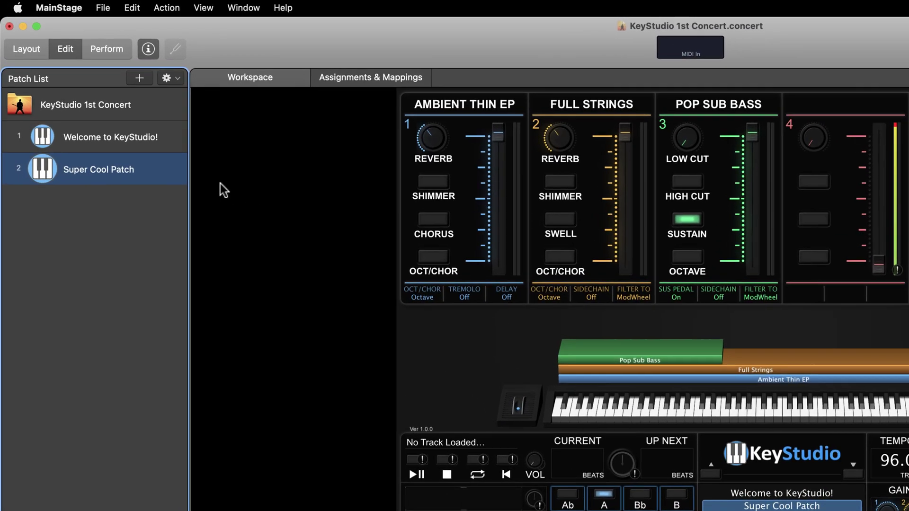
Leave Super Cool Patch's name unchanged and select it in the patch list.
double_click(107, 114)
click(179, 173)
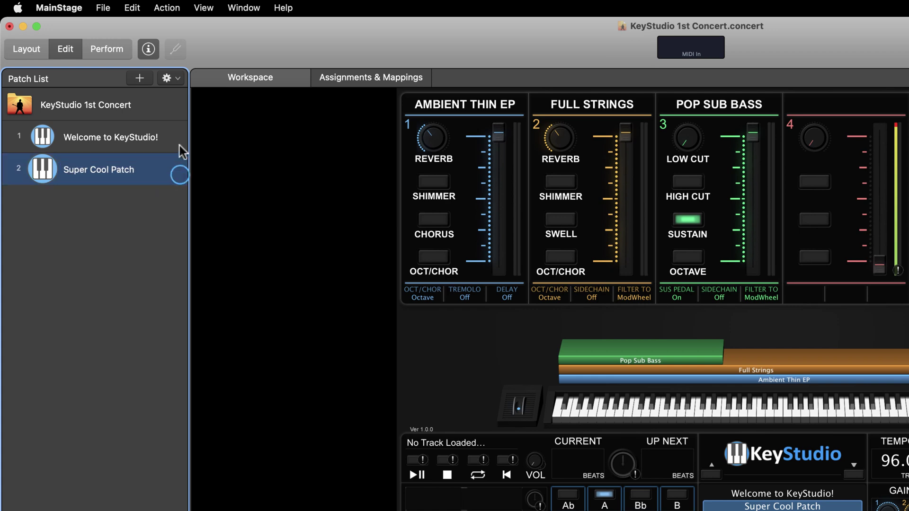
click(178, 142)
click(170, 170)
Save Super Cool Patch as a patch file in KeyStudio's Layered Patches › Favorites & User folder.
click(177, 78)
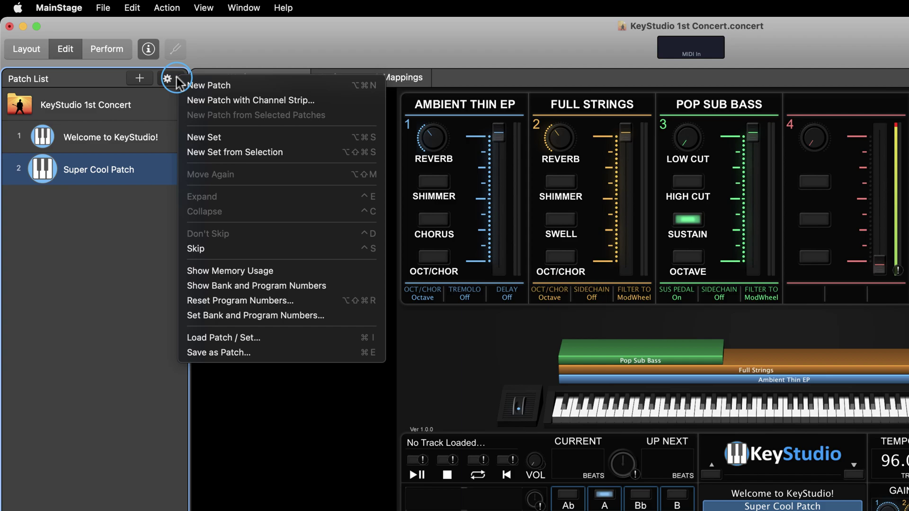
click(235, 351)
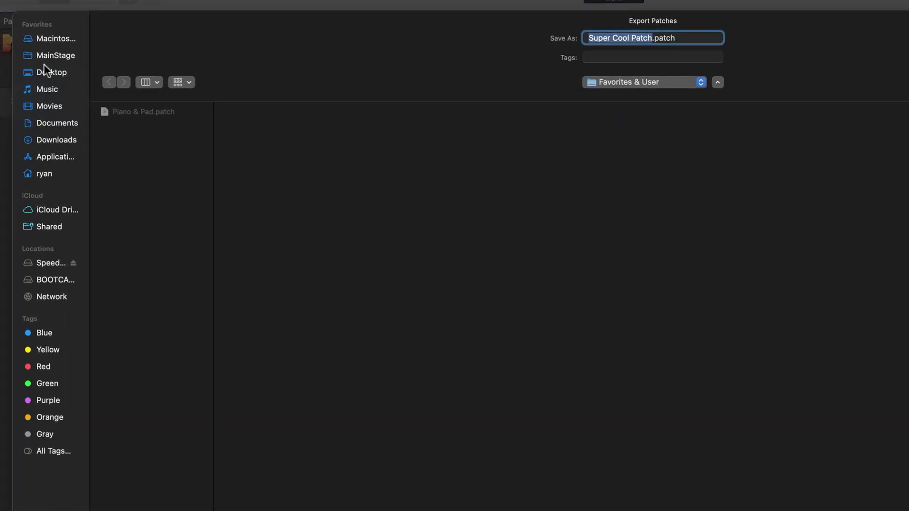
click(46, 56)
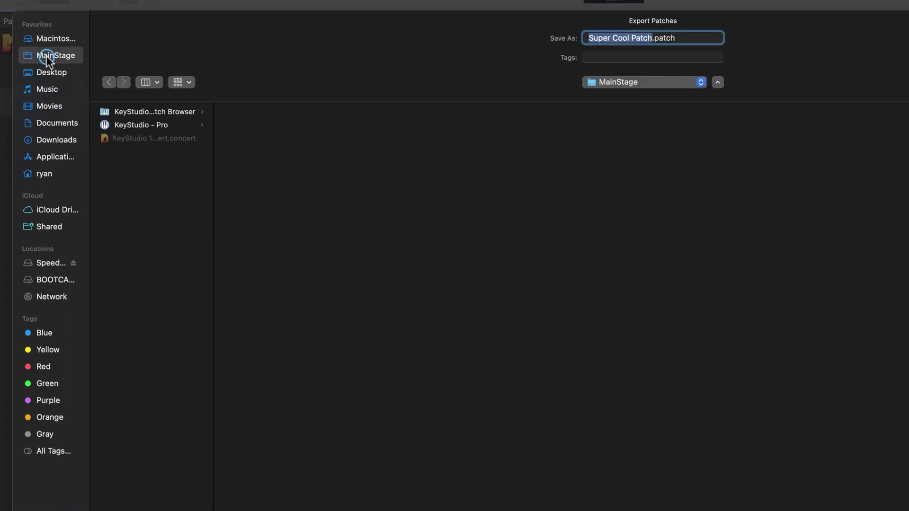
click(137, 111)
drag(213, 108, 223, 111)
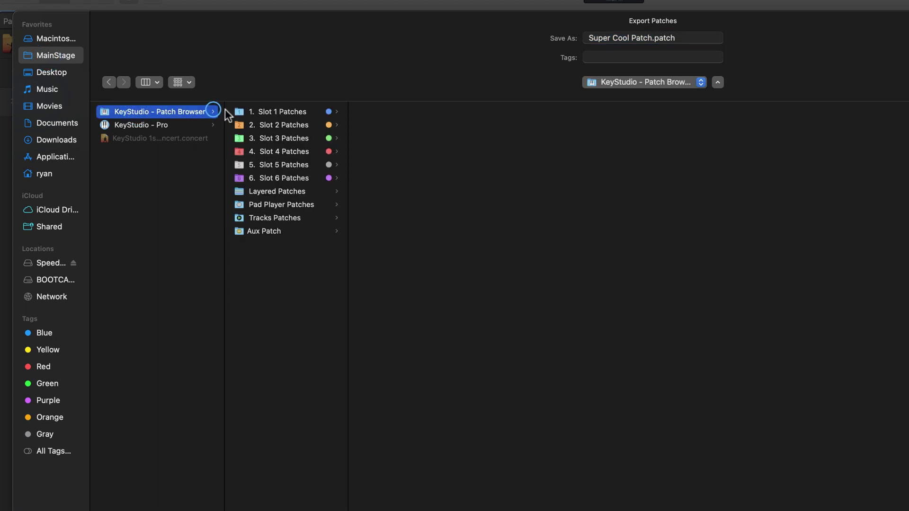
click(280, 191)
click(406, 151)
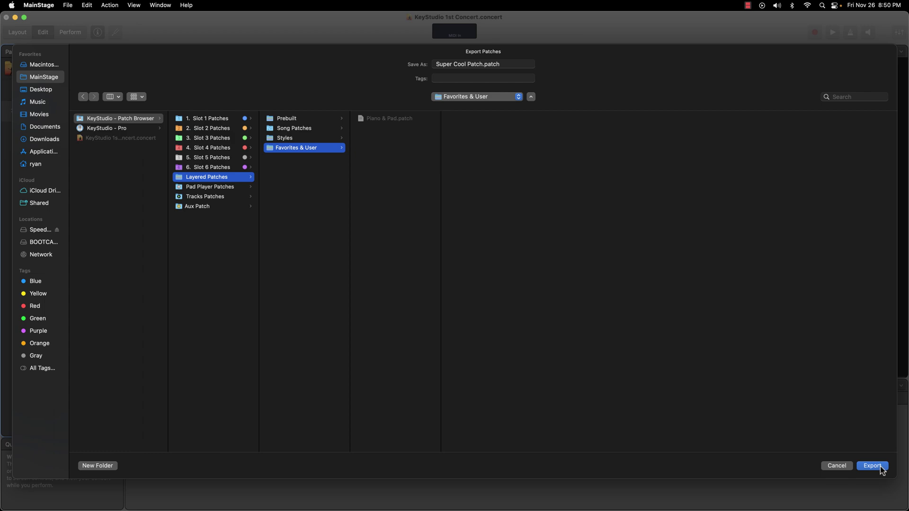
click(879, 467)
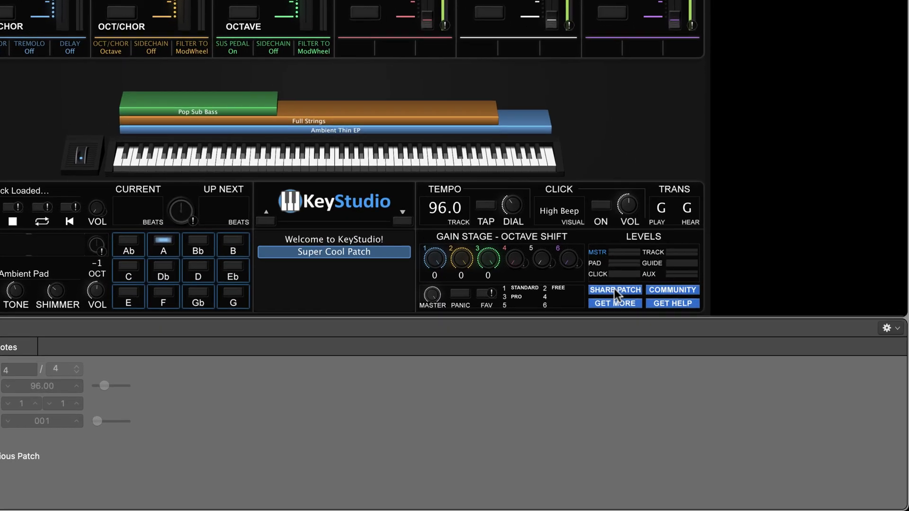
Open the keys-share upload page from SHARE PATCH in Safari, then minimize Safari.
click(685, 343)
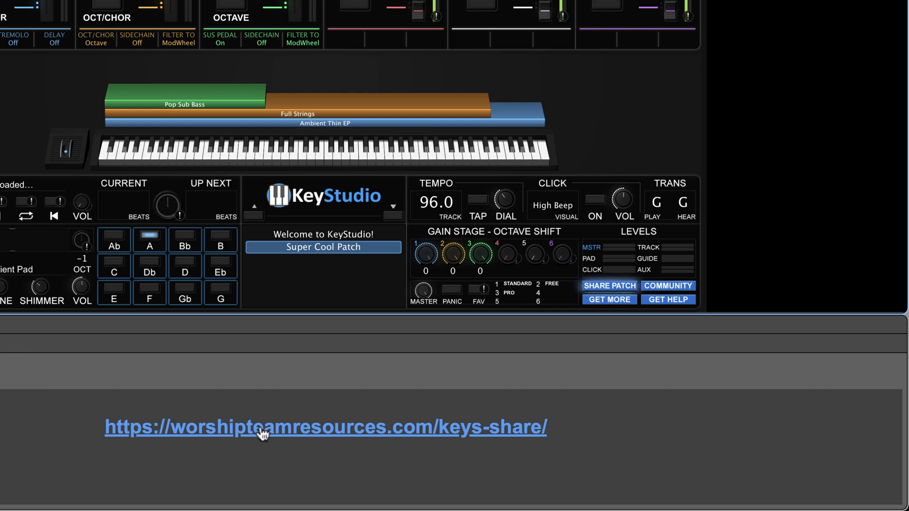
click(311, 433)
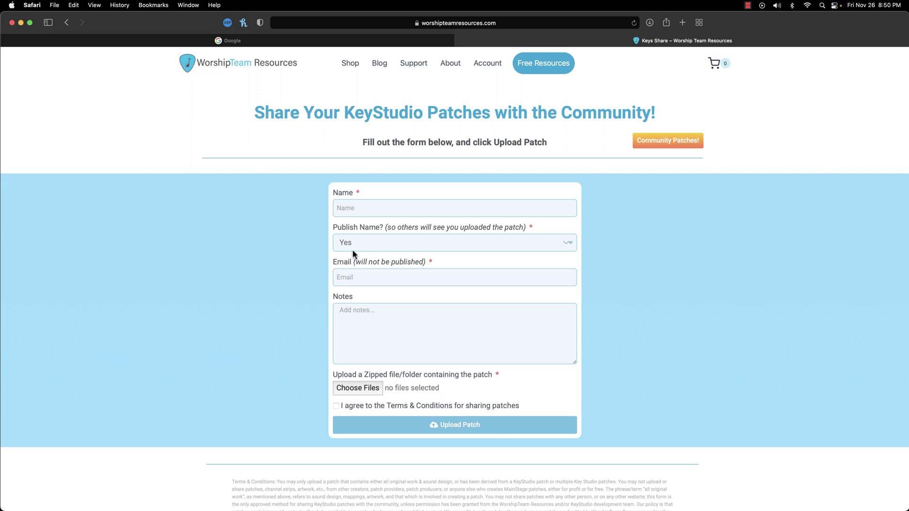
click(20, 22)
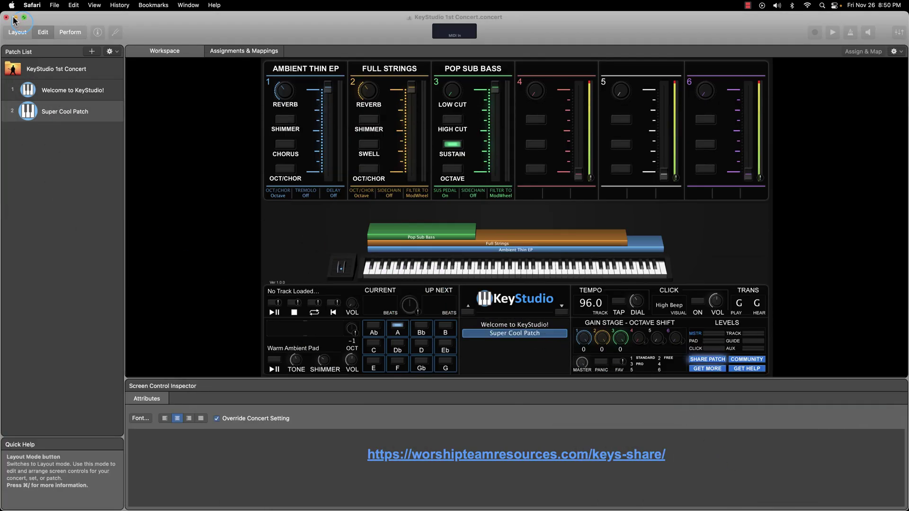
Open MainStage › KeyStudio - Patch Browser › Layered Patches › Favorites & User in a new Finder window.
click(13, 17)
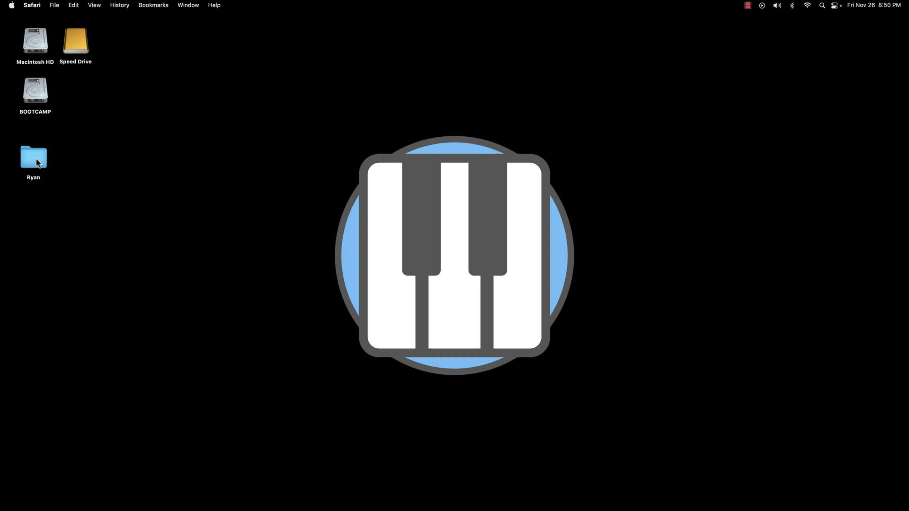
click(53, 21)
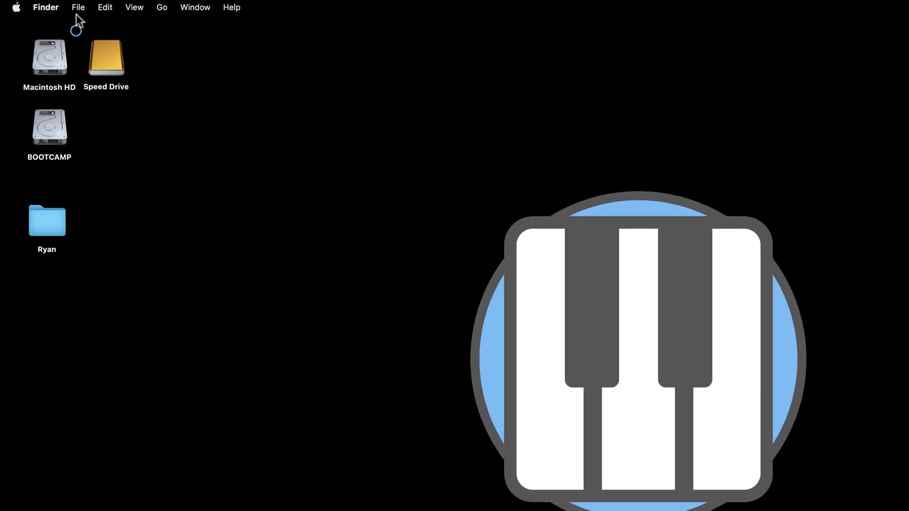
click(77, 10)
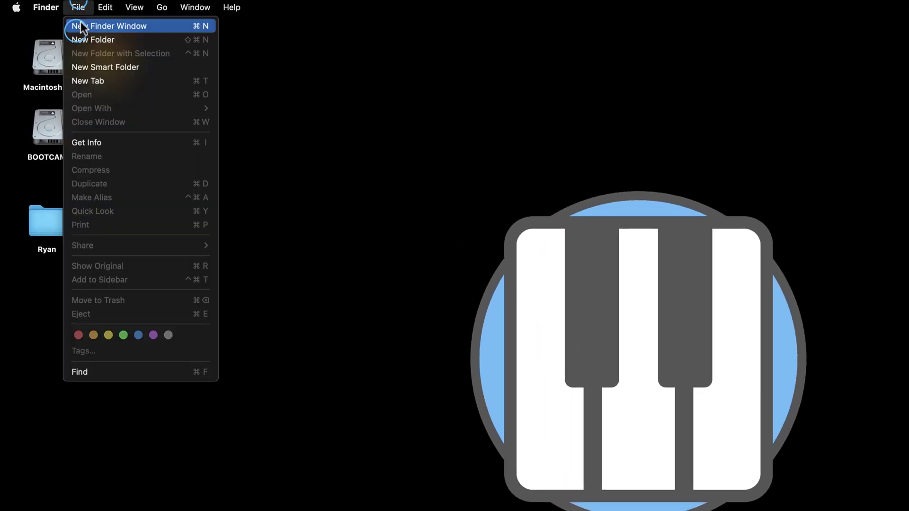
click(80, 22)
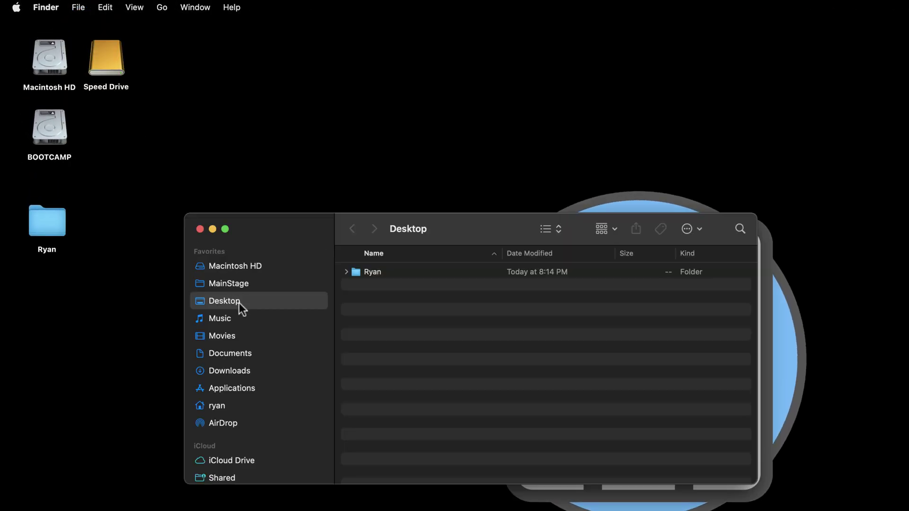
click(223, 281)
double_click(391, 269)
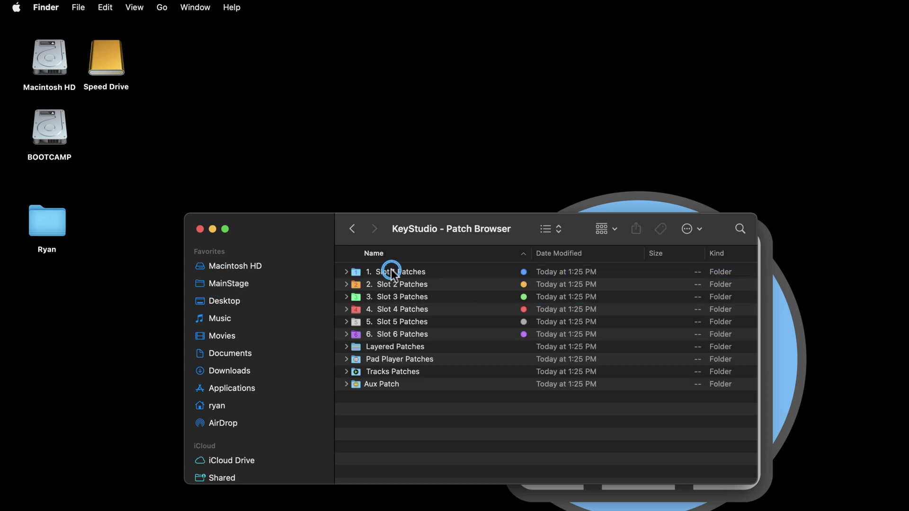
double_click(387, 346)
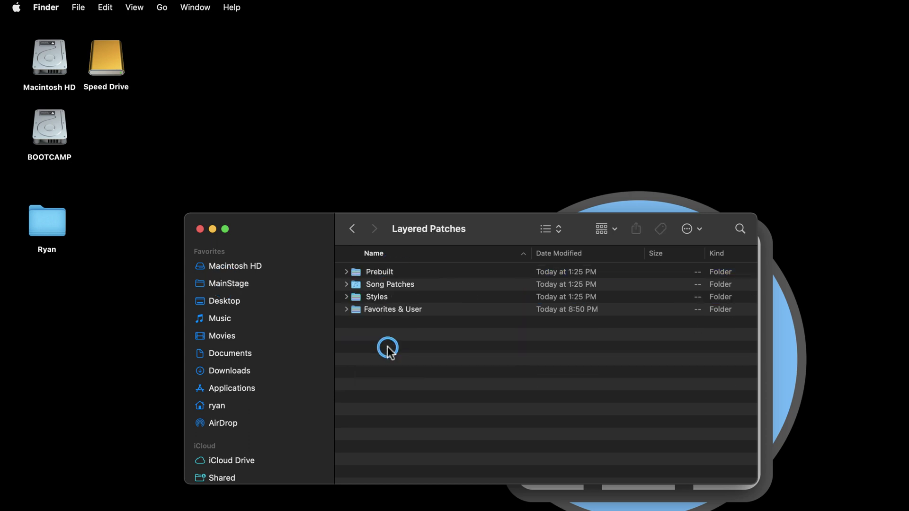
double_click(372, 312)
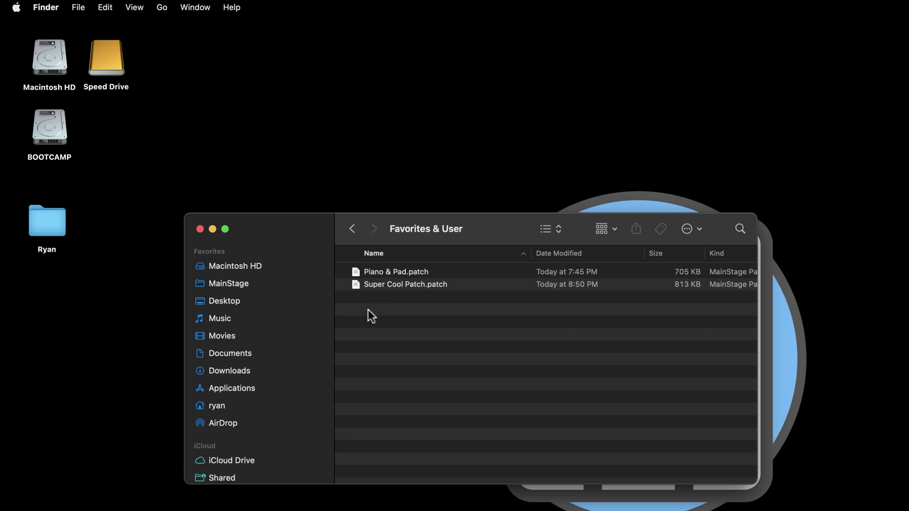
Compress Super Cool Patch.patch into Super Cool Patch.patch.zip.
right_click(371, 284)
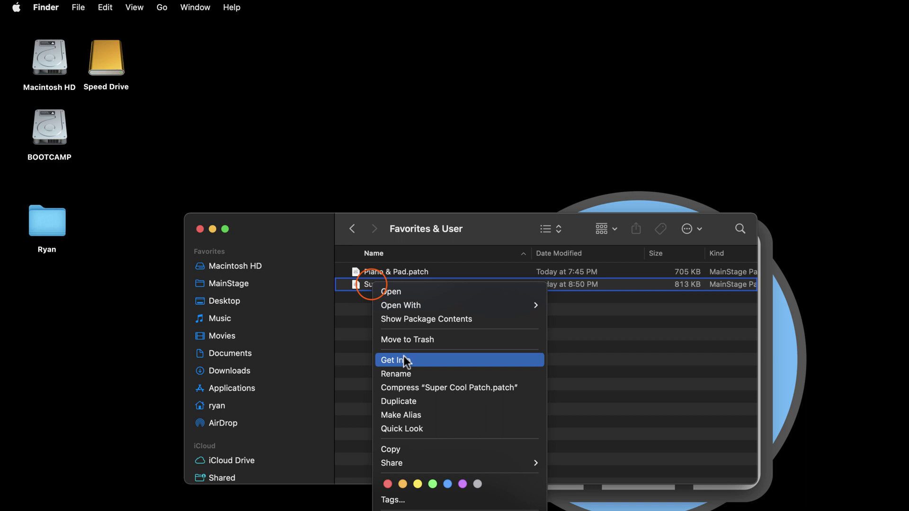
click(403, 386)
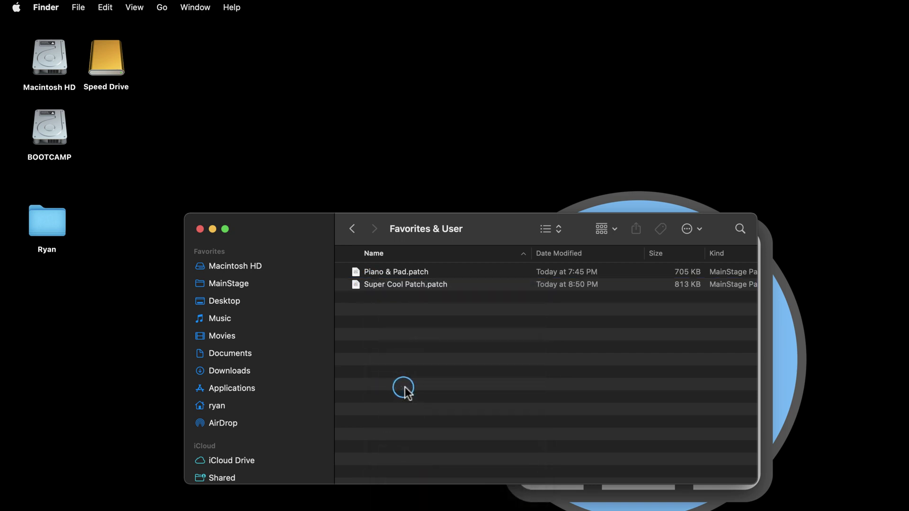
click(391, 324)
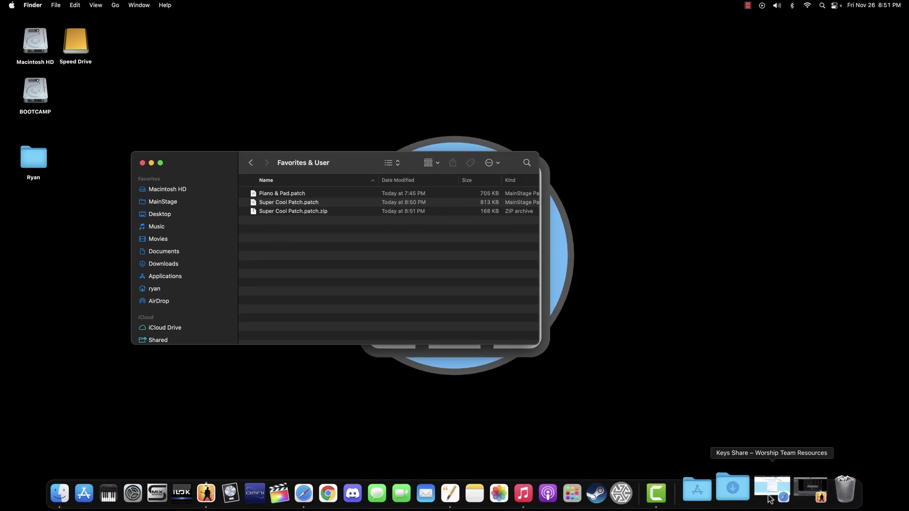
Restore the Keys Share window, enter the uploader's name, and keep Publish Name on Yes.
click(769, 494)
drag(907, 22, 852, 10)
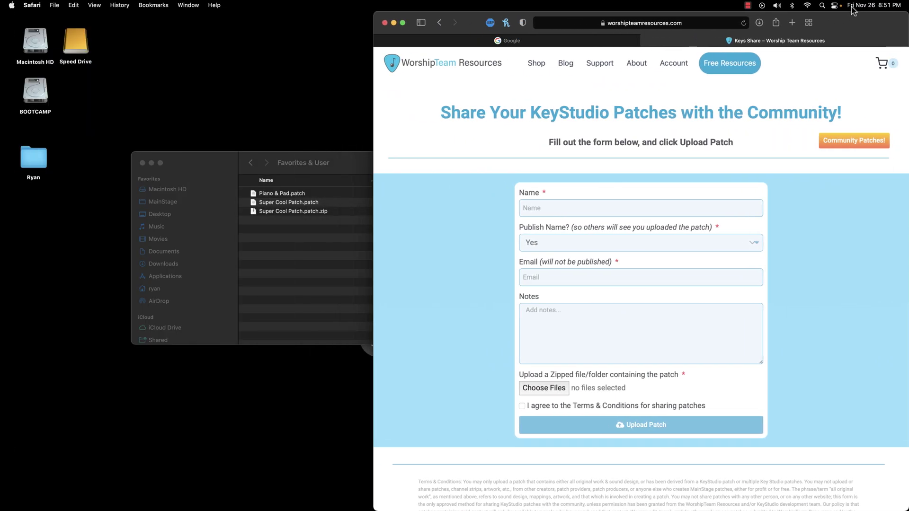
click(575, 207)
text(Ry)
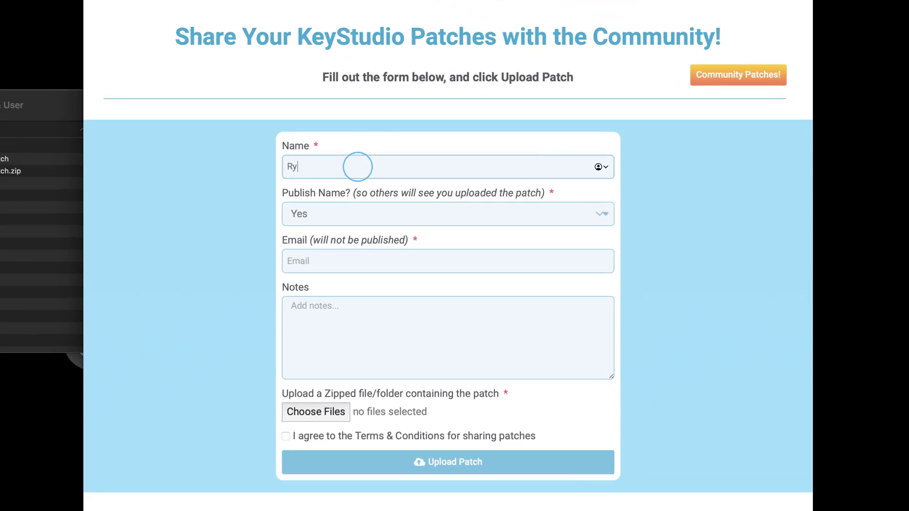
text(an Wussow)
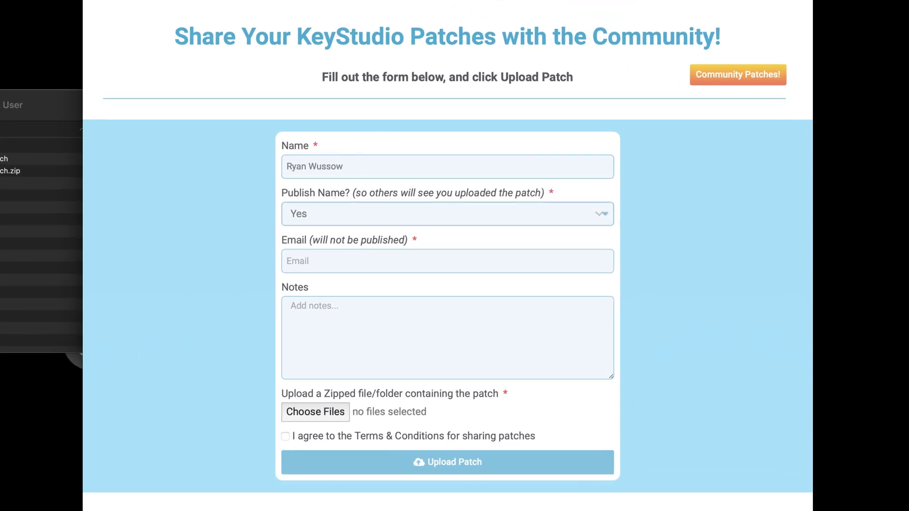
click(319, 211)
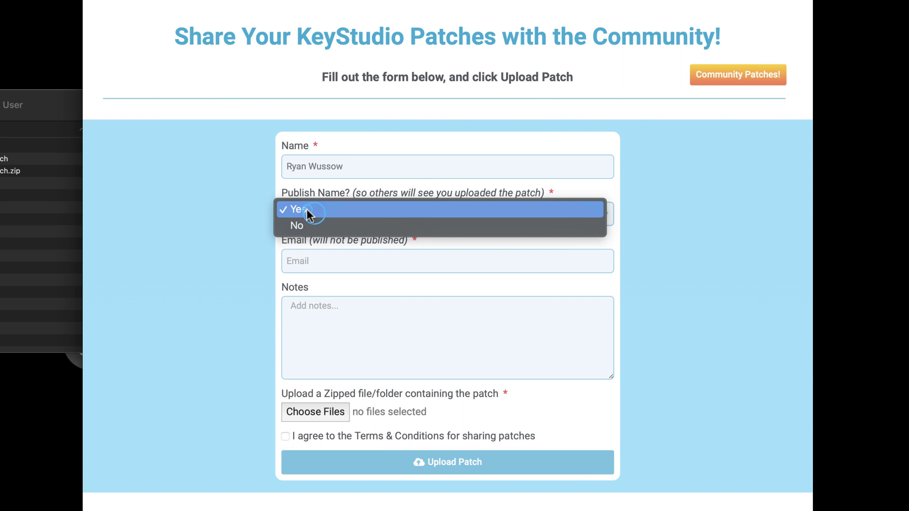
click(306, 210)
Paste the uploader's e-mail and add the note 'A very cool patch... nothing really to know...'.
click(316, 260)
key(super+v)
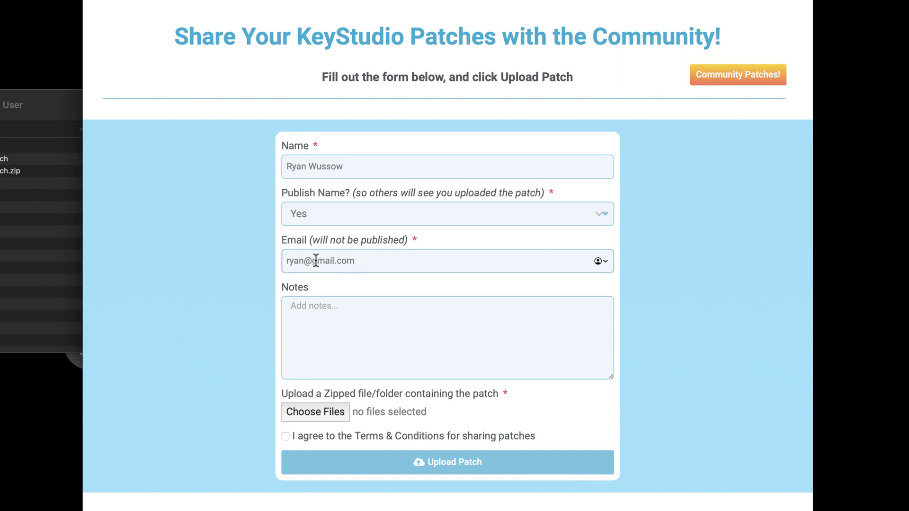
click(320, 306)
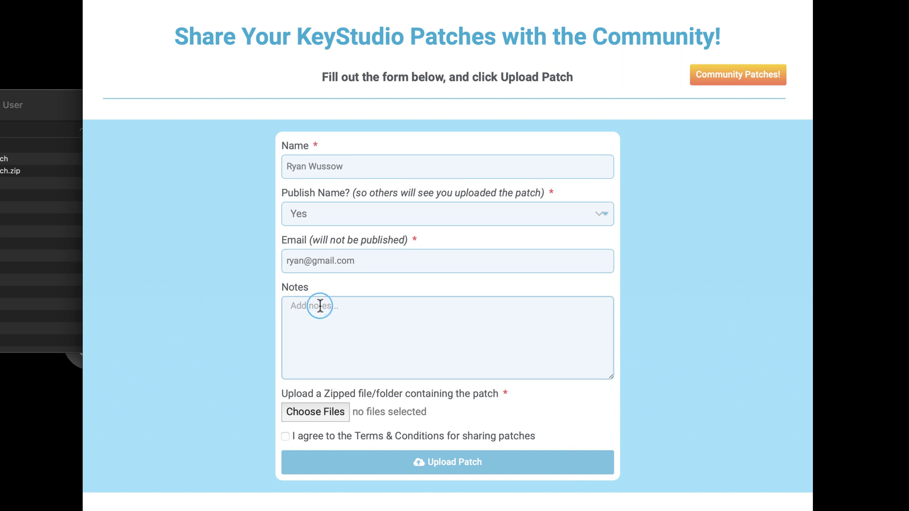
text(A very cool pat)
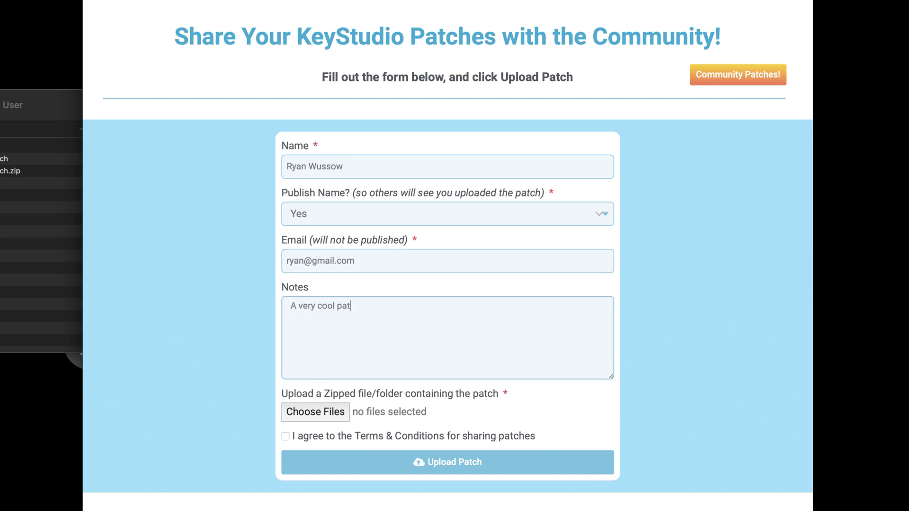
text(ch... nothing really to know)
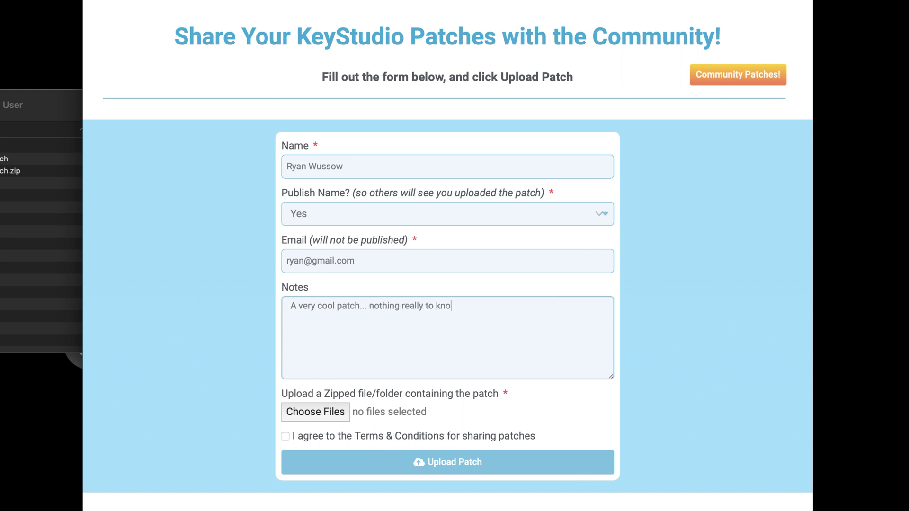
text(...)
Attach Super Cool Patch.patch.zip to the form by dragging it from Finder.
click(321, 410)
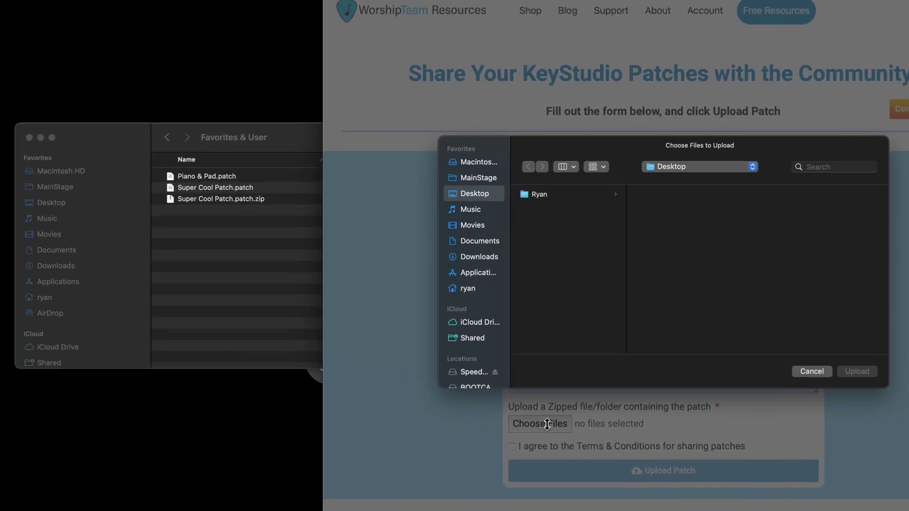
click(213, 199)
click(203, 199)
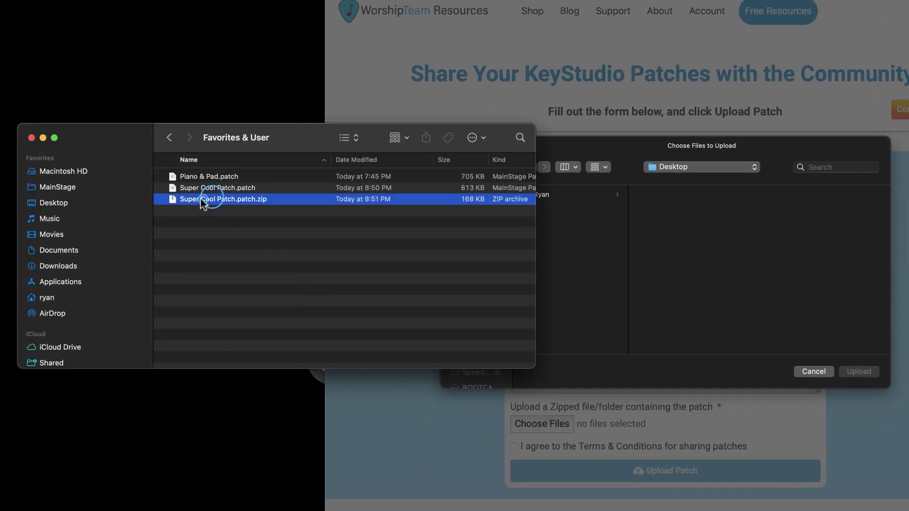
drag(232, 201, 634, 251)
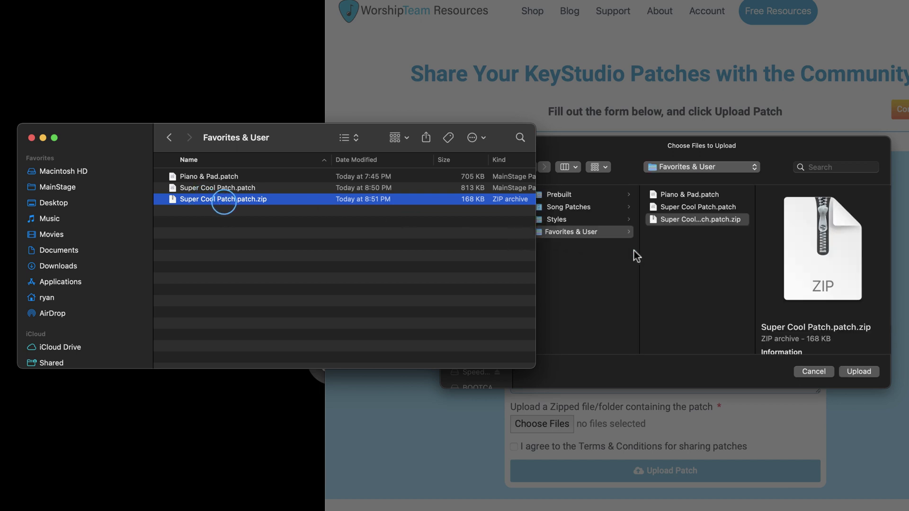
click(32, 137)
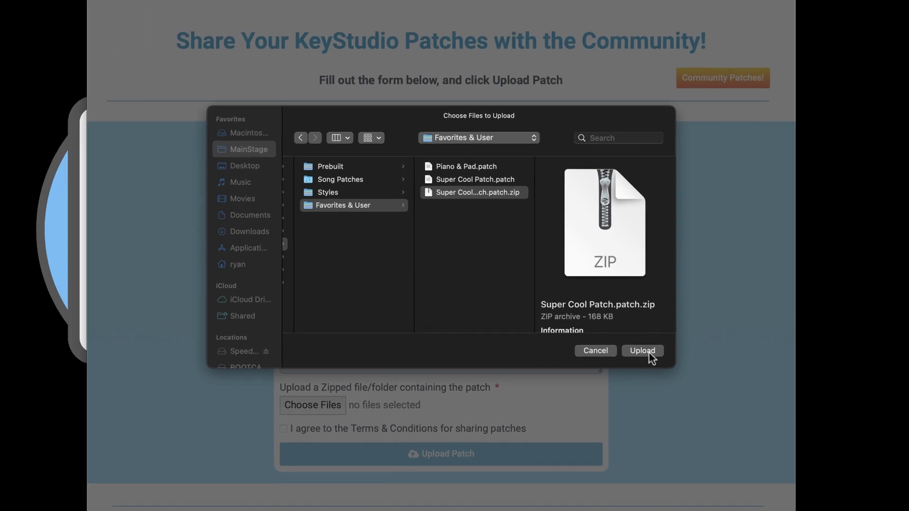
click(642, 350)
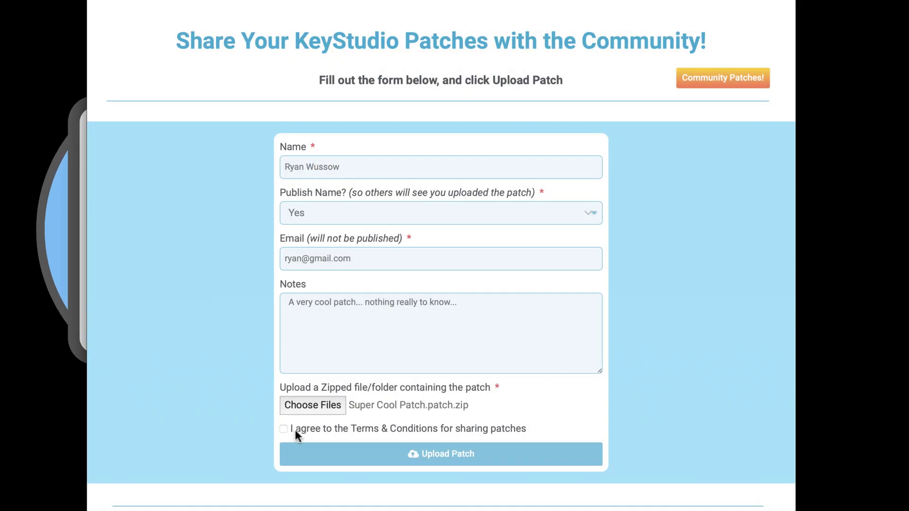
Accept the Terms & Conditions, submit the patch, then go to Community Patches.
click(287, 430)
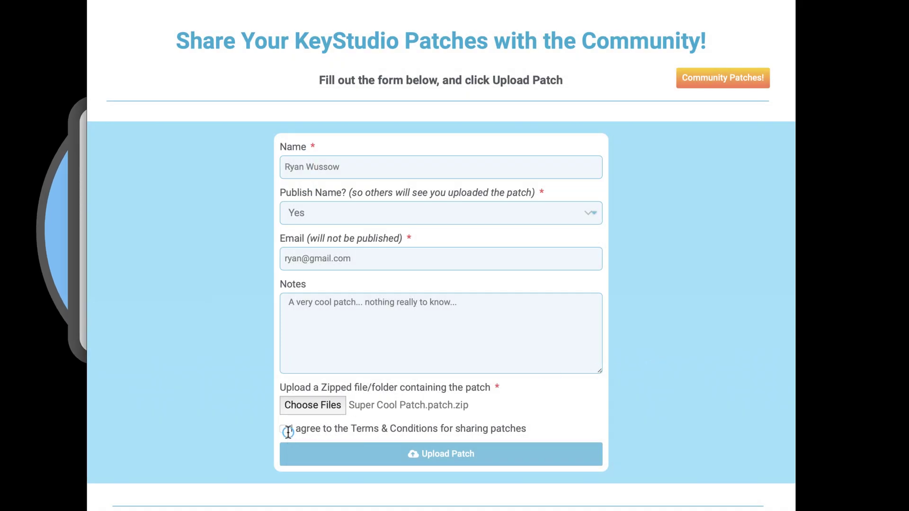
click(492, 461)
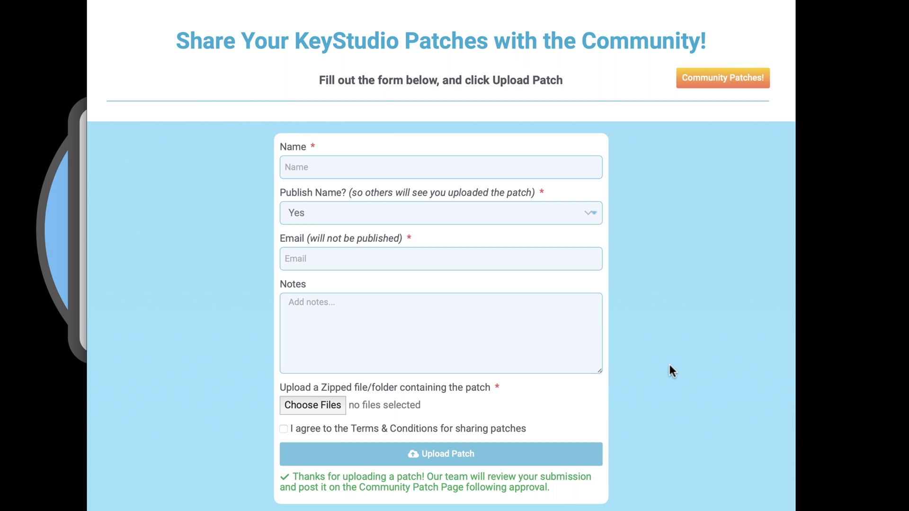
click(725, 77)
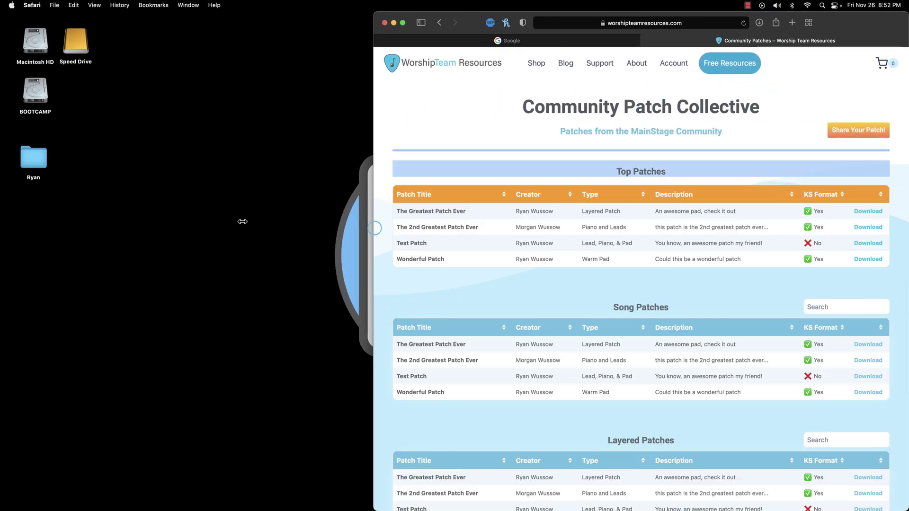
Widen Safari to full screen on the Community Patch Collective page.
double_click(374, 219)
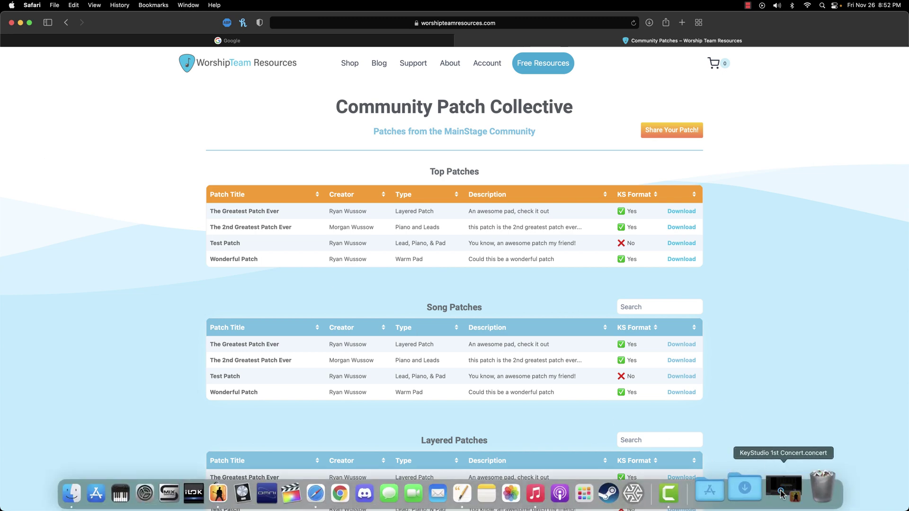
Switch back to MainStage's KeyStudio 1st Concert from the Dock.
click(780, 490)
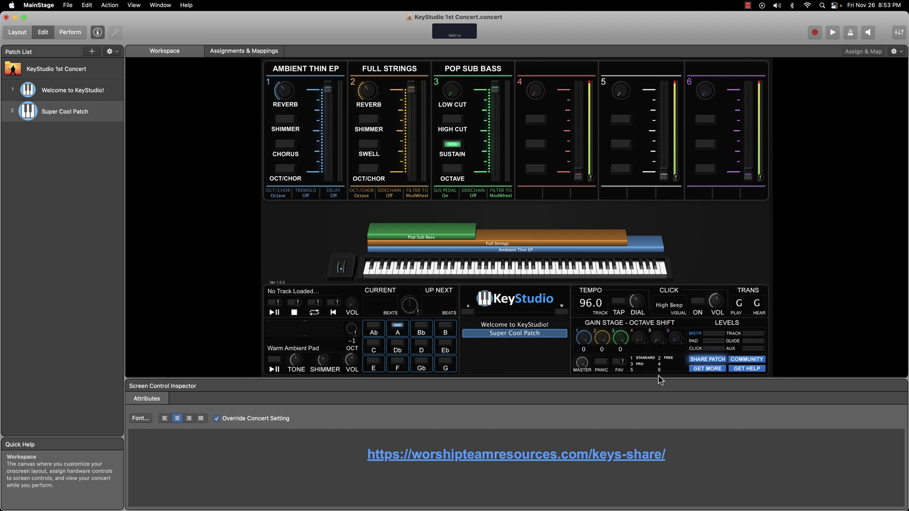
Minimize MainStage so Safari's Community Patch Collective page shows.
click(15, 17)
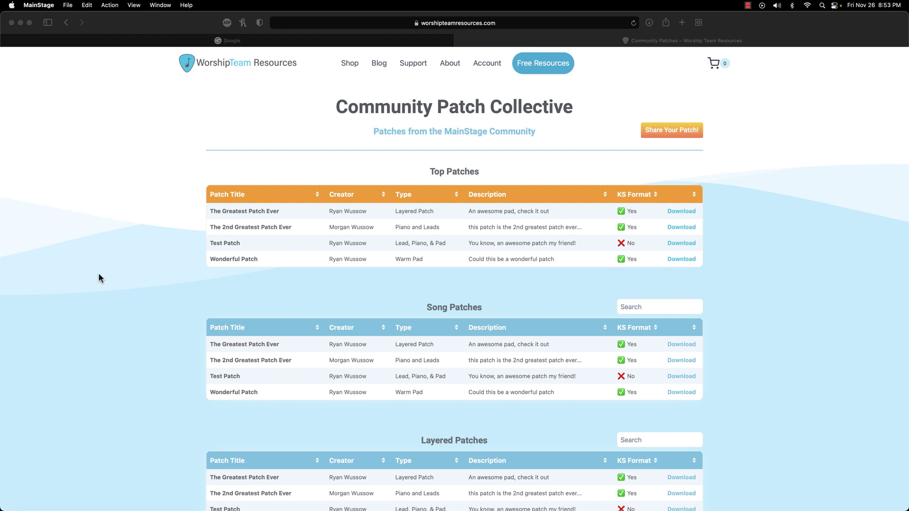